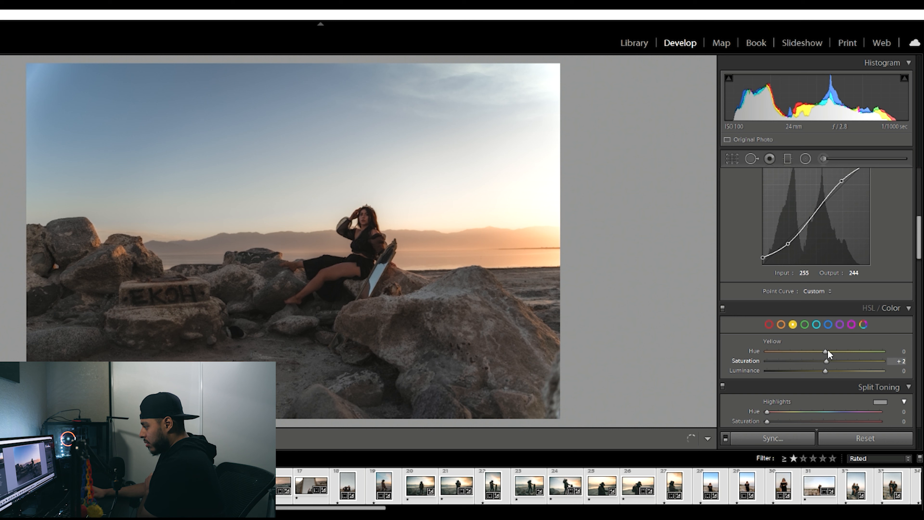
Set the yellow saturation to +31 and luminance to -33, and inspect the woman close up.
{"action": "mouse_move", "coordinate": [828, 350]}
{"action": "left_mouse_down"}
{"action": "mouse_move", "coordinate": [810, 348]}
{"action": "mouse_move", "coordinate": [834, 349]}
{"action": "left_mouse_up"}
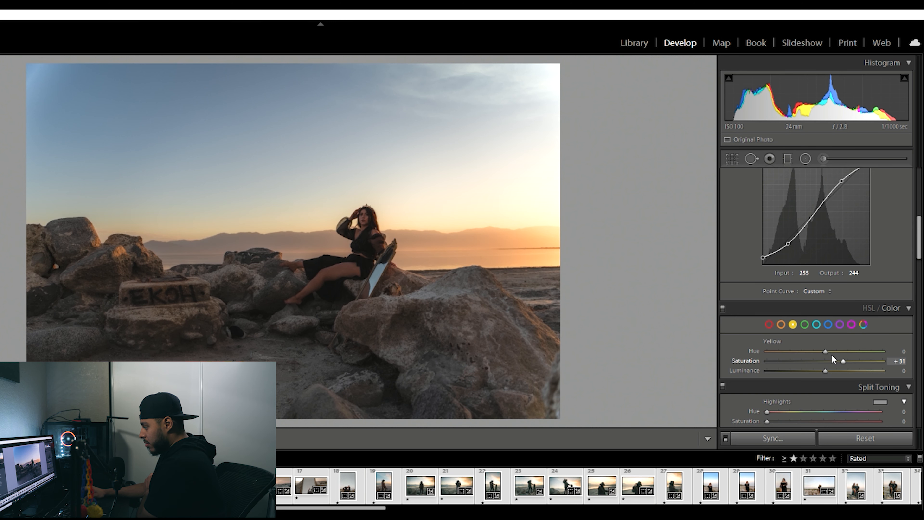
{"action": "left_click_drag", "start_coordinate": [824, 358], "coordinate": [805, 359]}
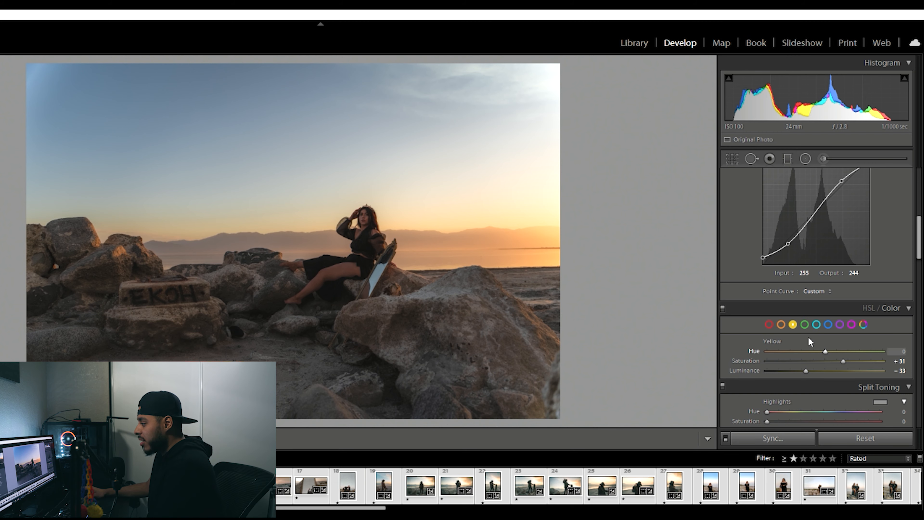
{"action": "left_click", "coordinate": [385, 232]}
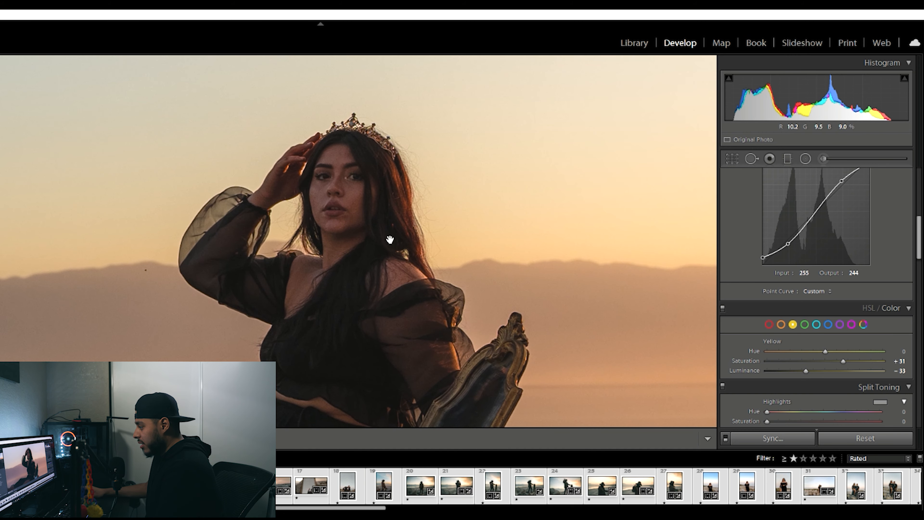
{"action": "left_click", "coordinate": [379, 240]}
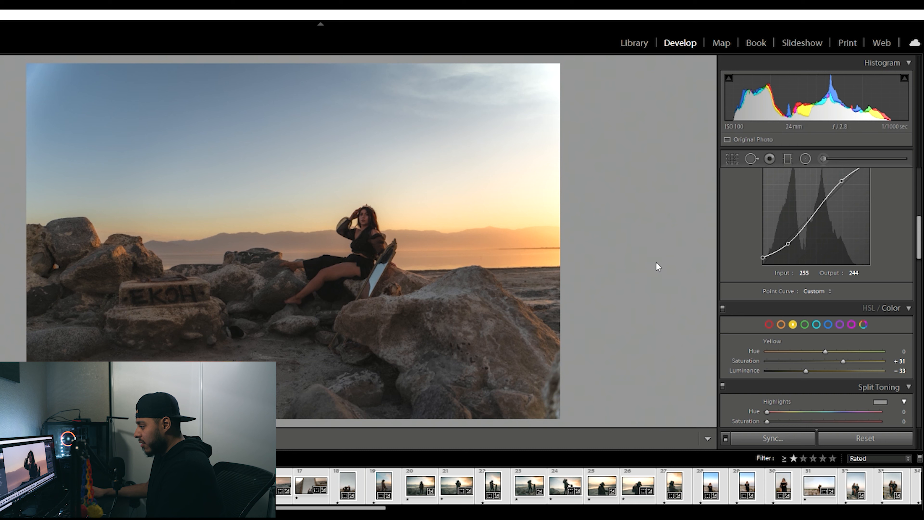
Set the aqua saturation to -38 and lower its luminance, and set the blue saturation to +25 and luminance to -30.
{"action": "left_click", "coordinate": [806, 322]}
{"action": "left_click_drag", "start_coordinate": [826, 361], "coordinate": [799, 352]}
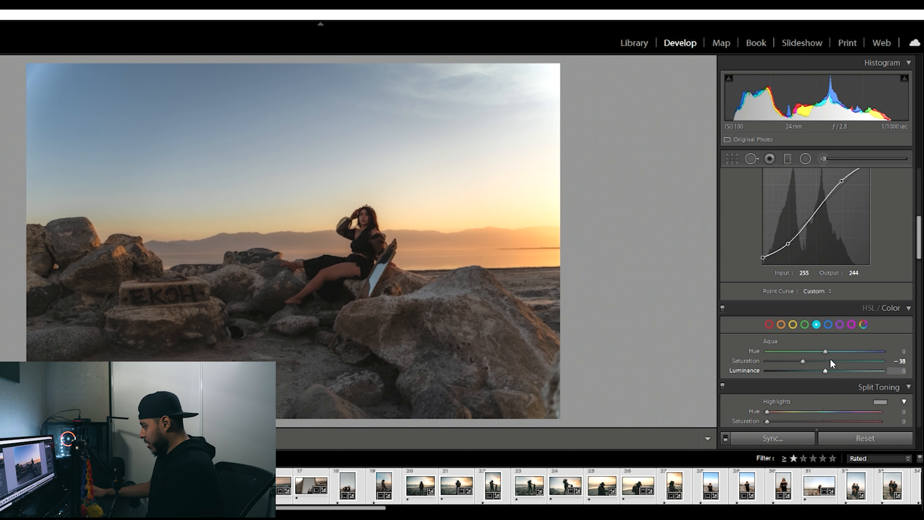
{"action": "left_click_drag", "start_coordinate": [825, 358], "coordinate": [812, 355]}
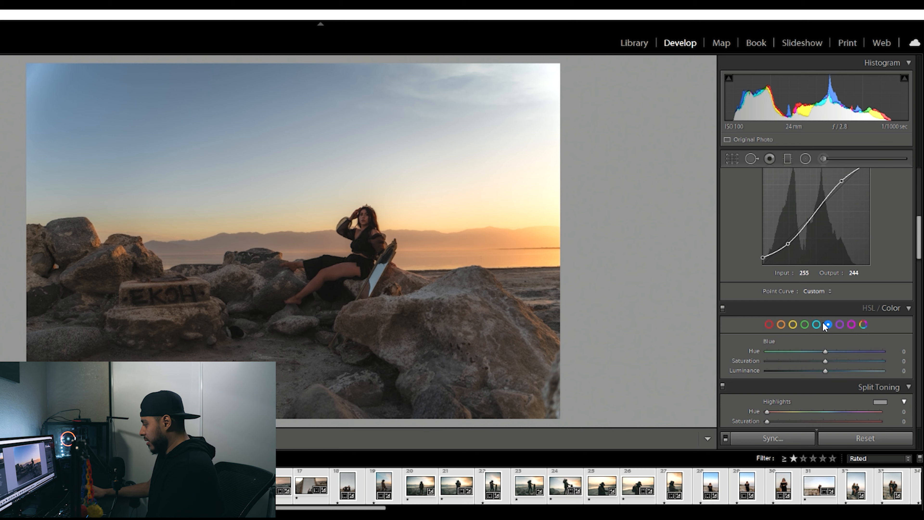
{"action": "mouse_move", "coordinate": [829, 355]}
{"action": "left_mouse_down"}
{"action": "mouse_move", "coordinate": [818, 355]}
{"action": "mouse_move", "coordinate": [828, 350]}
{"action": "left_mouse_up"}
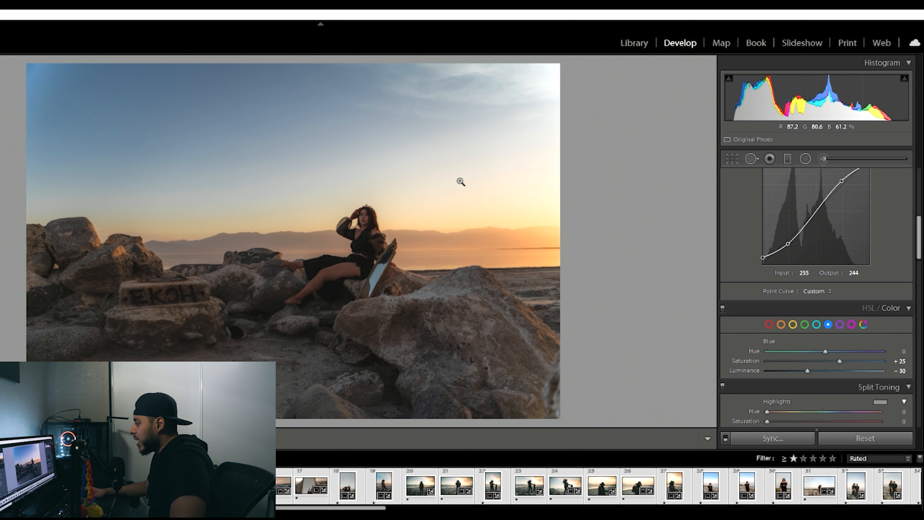
Remove the magenta colour entirely by setting its saturation to -100.
{"action": "left_click", "coordinate": [839, 324]}
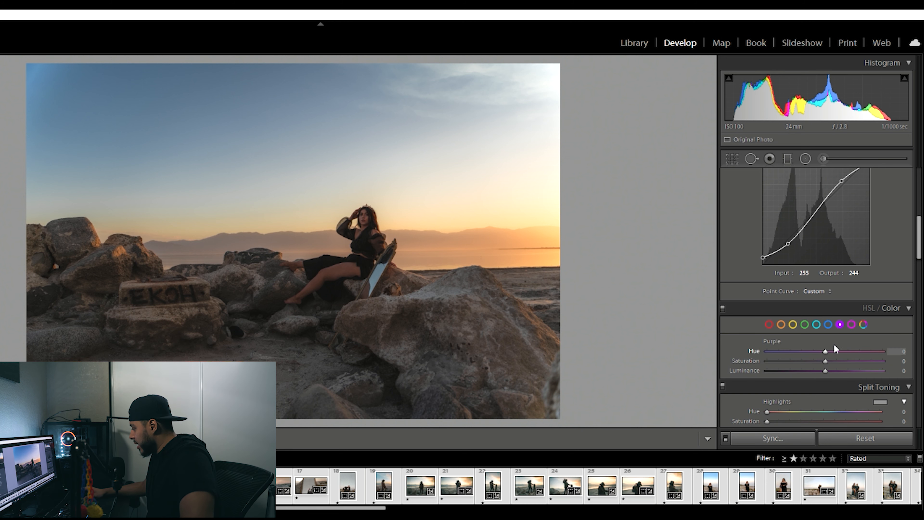
{"action": "left_click", "coordinate": [852, 324]}
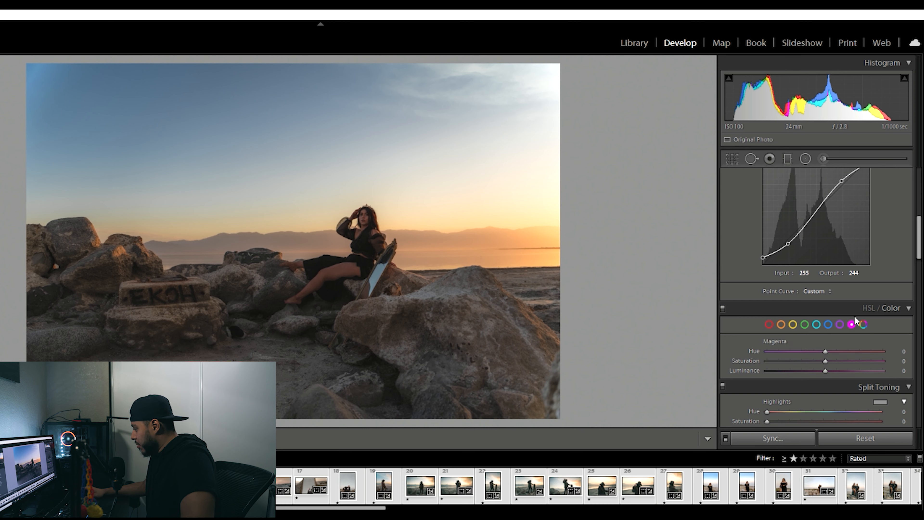
{"action": "left_click_drag", "start_coordinate": [821, 346], "coordinate": [760, 350]}
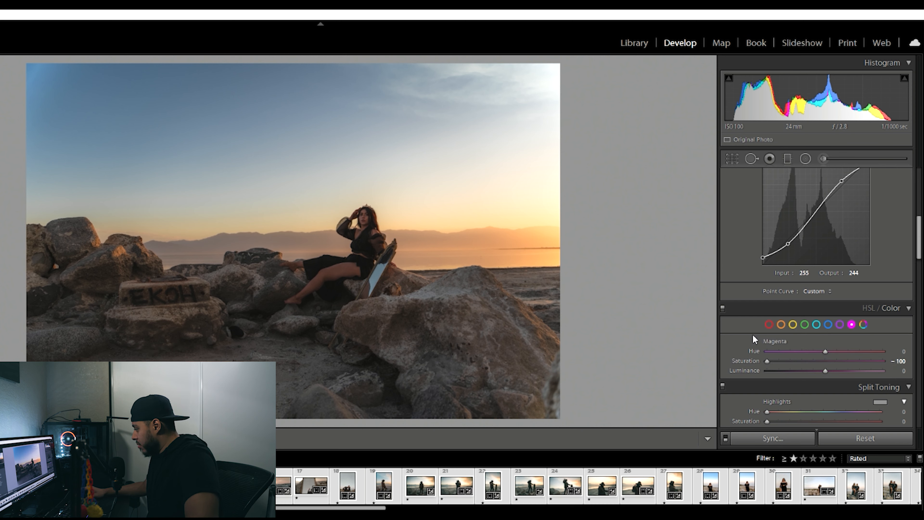
Tint the shadows teal with split toning, using hue 184 and saturation 10.
{"action": "scroll", "coordinate": [746, 334], "scroll_direction": "down", "scroll_amount": 2}
{"action": "scroll", "coordinate": [759, 333], "scroll_direction": "down", "scroll_amount": 2}
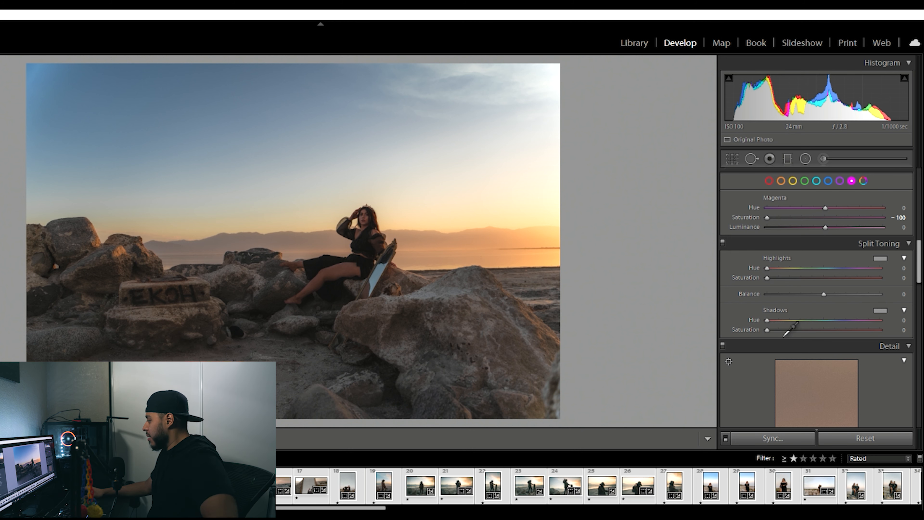
{"action": "left_click", "coordinate": [765, 351]}
{"action": "left_click_drag", "start_coordinate": [766, 352], "coordinate": [768, 358]}
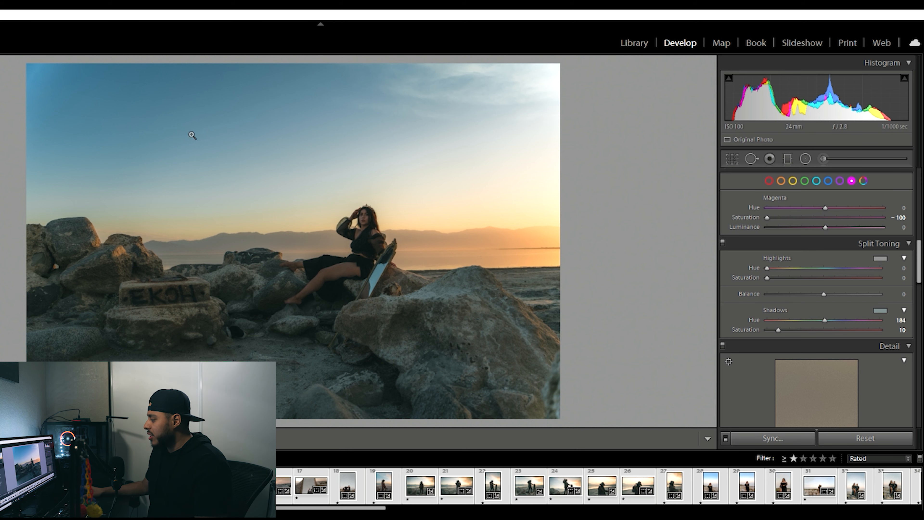
Reduce the blue colour saturation to -12 in the HSL adjustments.
{"action": "scroll", "coordinate": [797, 203], "scroll_direction": "up", "scroll_amount": 4}
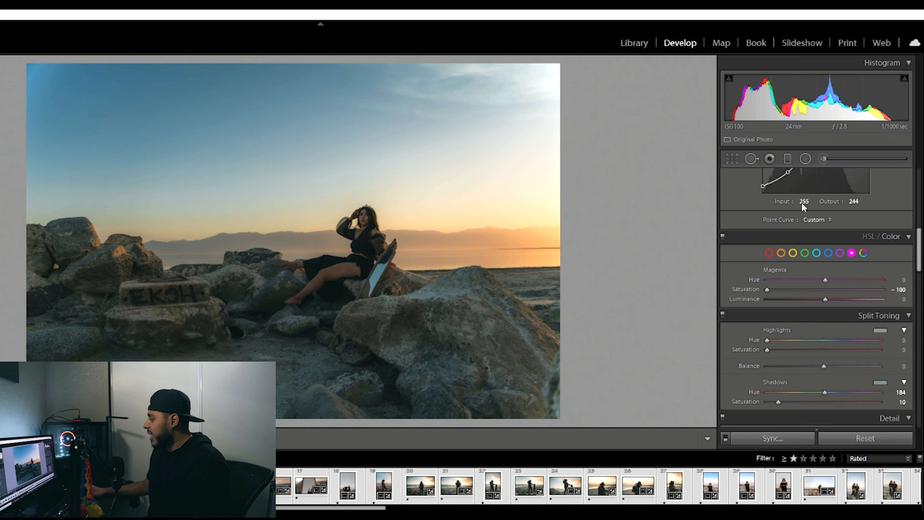
{"action": "left_click", "coordinate": [827, 324]}
{"action": "left_click_drag", "start_coordinate": [839, 361], "coordinate": [816, 361]}
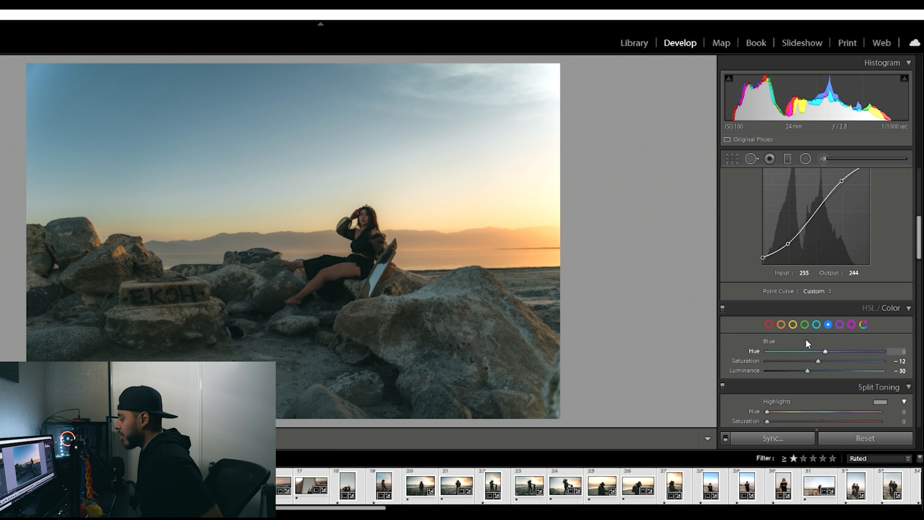
Set the sharpening amount to 20.
{"action": "scroll", "coordinate": [744, 341], "scroll_direction": "down", "scroll_amount": 2}
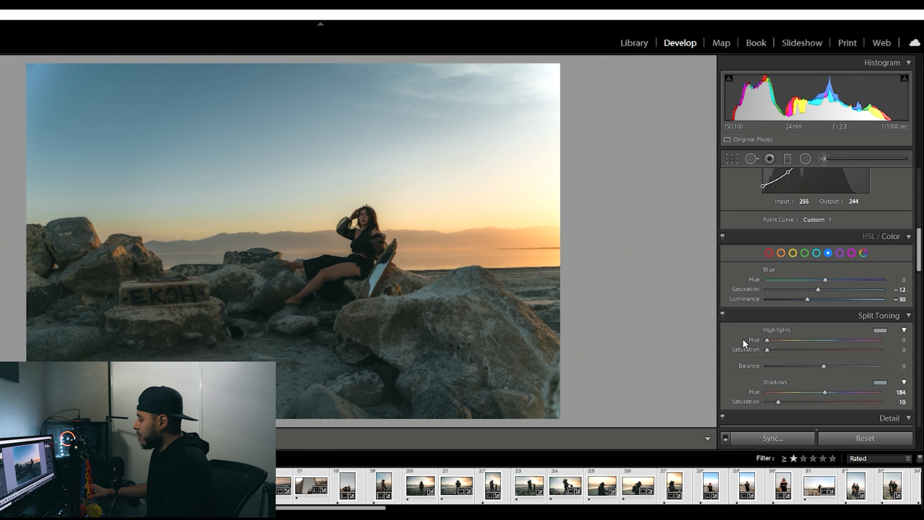
{"action": "scroll", "coordinate": [748, 340], "scroll_direction": "down", "scroll_amount": 2}
{"action": "scroll", "coordinate": [754, 331], "scroll_direction": "down", "scroll_amount": 4}
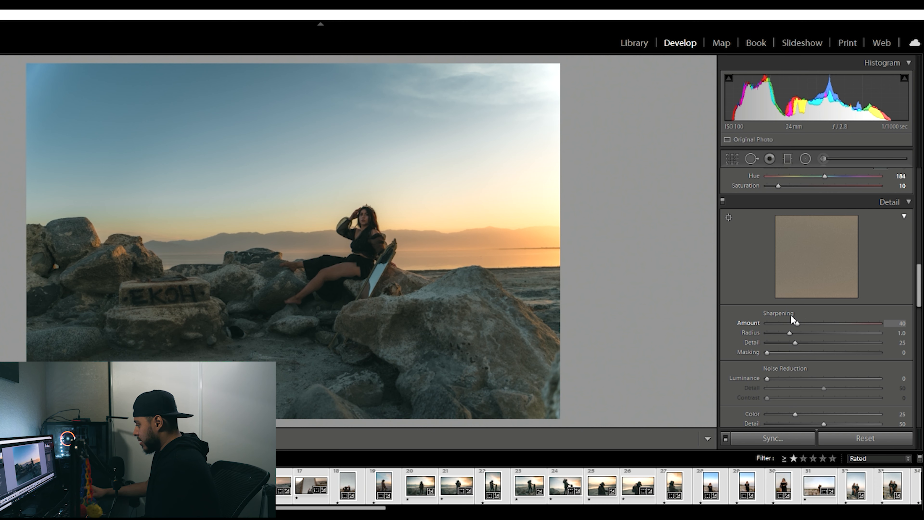
{"action": "left_click_drag", "start_coordinate": [793, 314], "coordinate": [788, 312]}
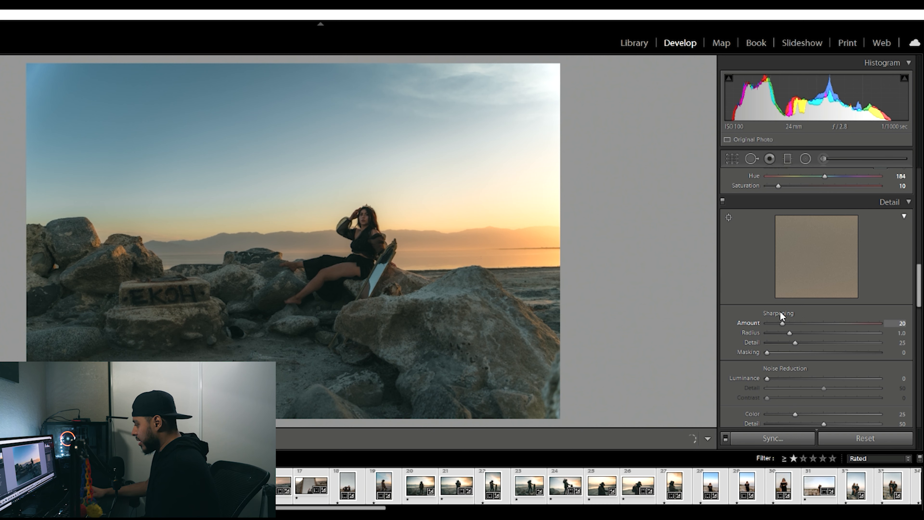
Set the luminance noise reduction to 28, comparing against no noise reduction in a close-up of the woman.
{"action": "scroll", "coordinate": [815, 319], "scroll_direction": "down", "scroll_amount": 2}
{"action": "left_click_drag", "start_coordinate": [769, 298], "coordinate": [779, 298]}
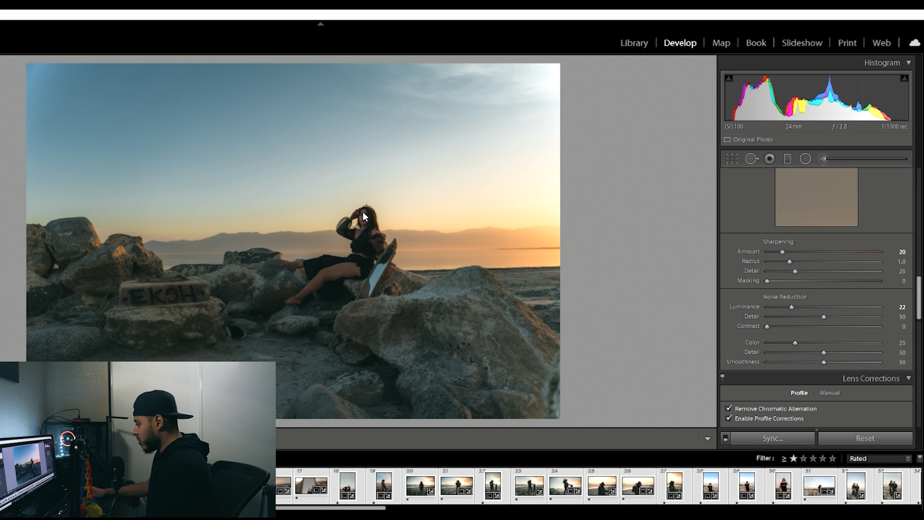
{"action": "left_click", "coordinate": [362, 220]}
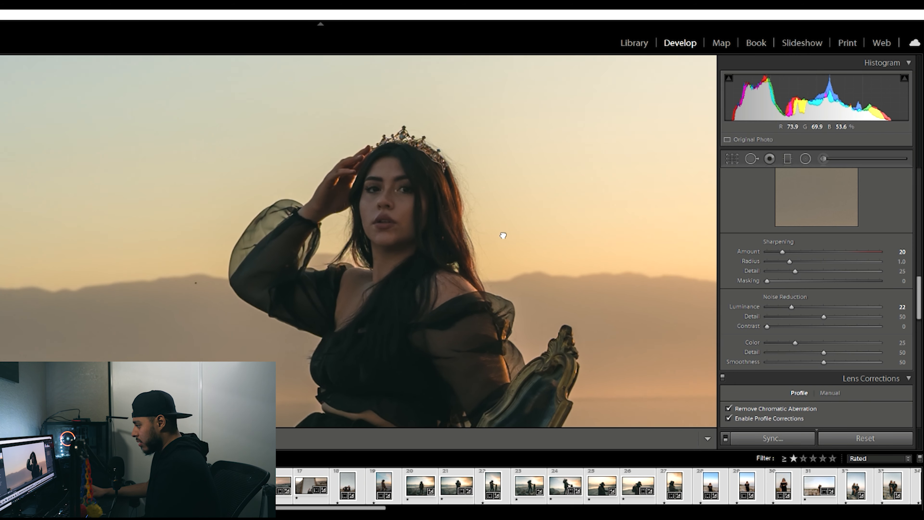
{"action": "left_click_drag", "start_coordinate": [792, 295], "coordinate": [729, 296]}
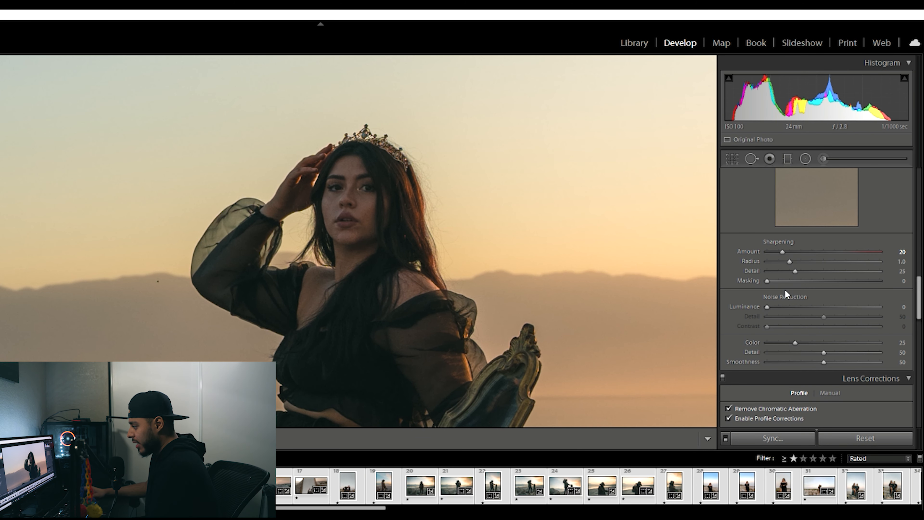
{"action": "left_click_drag", "start_coordinate": [771, 295], "coordinate": [783, 299]}
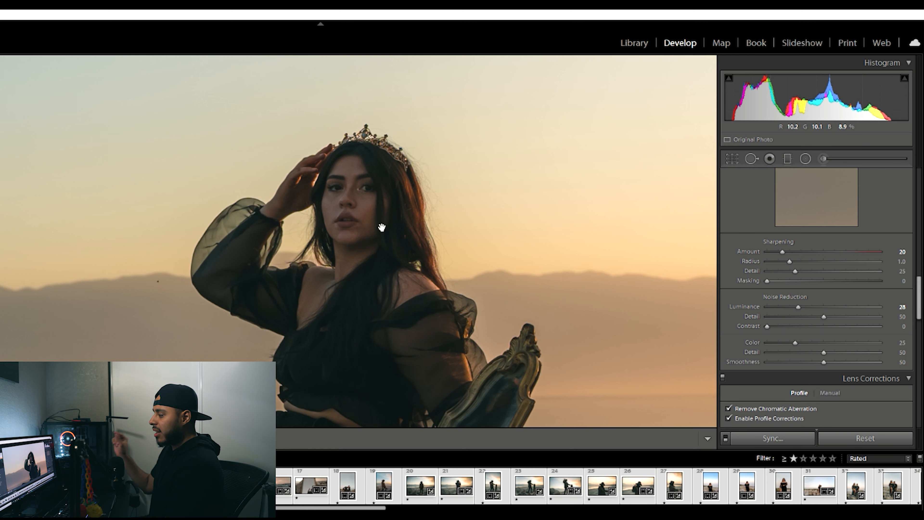
{"action": "left_click", "coordinate": [447, 234]}
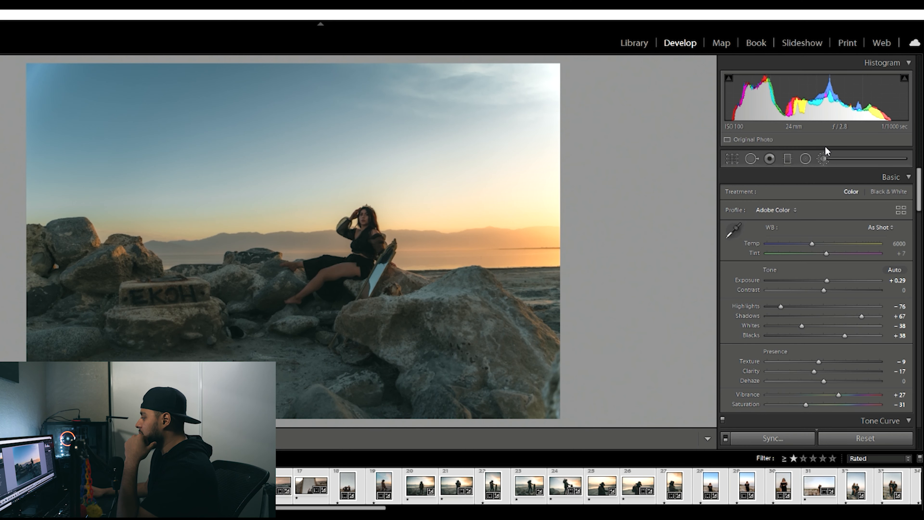
Start an adjustment brush mask with its overlay shown and paint over the woman's head, raised arm and upper body.
{"action": "left_click", "coordinate": [824, 157]}
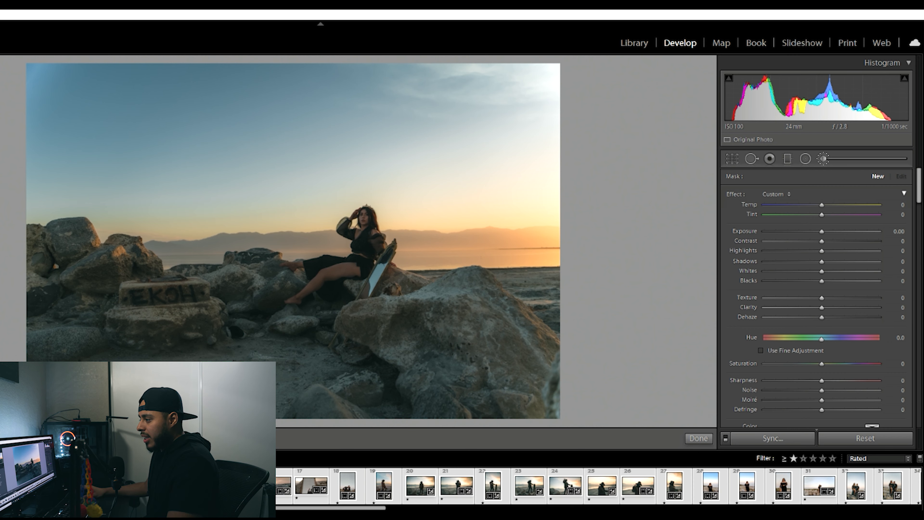
{"action": "key", "text": "ctrl+equal"}
{"action": "key", "text": "ctrl+equal"}
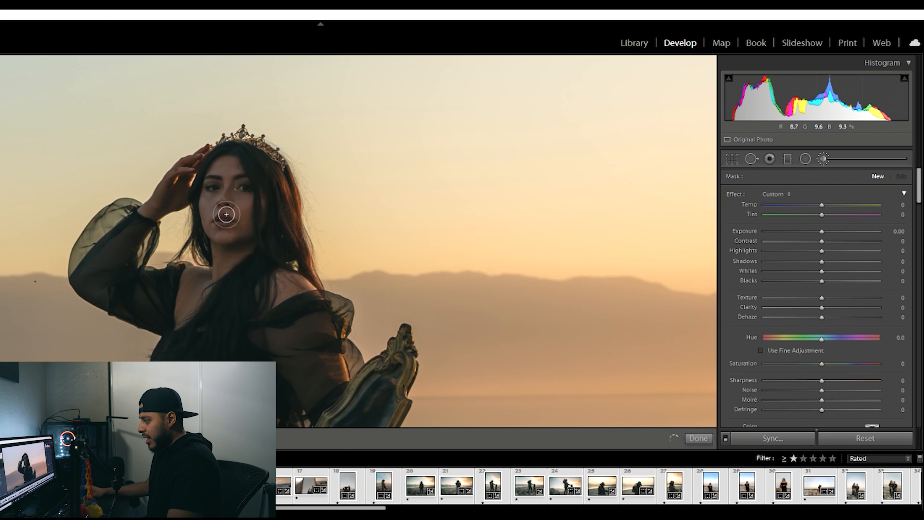
{"action": "left_click", "coordinate": [253, 204]}
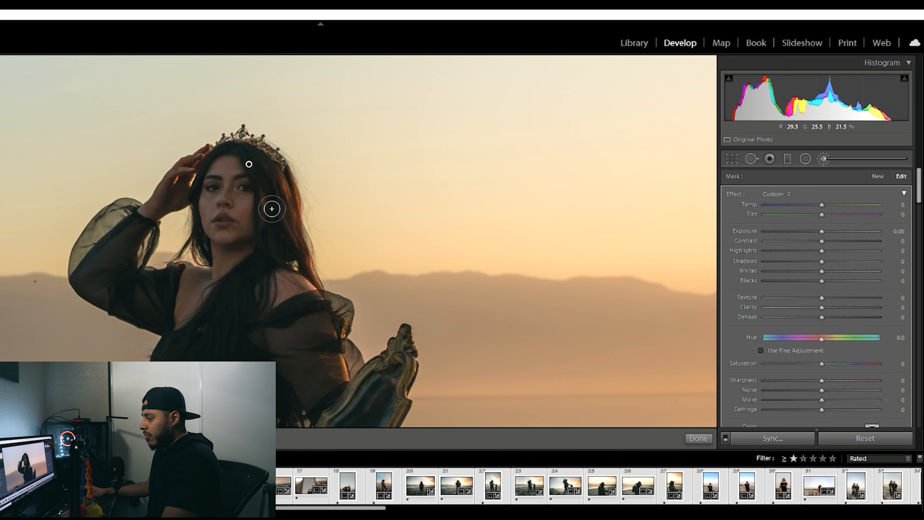
{"action": "key", "text": "o"}
{"action": "mouse_move", "coordinate": [247, 164]}
{"action": "left_mouse_down"}
{"action": "mouse_move", "coordinate": [236, 187]}
{"action": "mouse_move", "coordinate": [241, 172]}
{"action": "mouse_move", "coordinate": [265, 163]}
{"action": "mouse_move", "coordinate": [294, 214]}
{"action": "mouse_move", "coordinate": [287, 219]}
{"action": "mouse_move", "coordinate": [287, 193]}
{"action": "mouse_move", "coordinate": [270, 165]}
{"action": "mouse_move", "coordinate": [249, 154]}
{"action": "mouse_move", "coordinate": [227, 160]}
{"action": "mouse_move", "coordinate": [229, 244]}
{"action": "mouse_move", "coordinate": [258, 244]}
{"action": "mouse_move", "coordinate": [254, 227]}
{"action": "mouse_move", "coordinate": [236, 242]}
{"action": "mouse_move", "coordinate": [266, 214]}
{"action": "mouse_move", "coordinate": [282, 218]}
{"action": "mouse_move", "coordinate": [286, 172]}
{"action": "mouse_move", "coordinate": [307, 222]}
{"action": "mouse_move", "coordinate": [295, 214]}
{"action": "mouse_move", "coordinate": [294, 291]}
{"action": "mouse_move", "coordinate": [263, 330]}
{"action": "mouse_move", "coordinate": [234, 283]}
{"action": "mouse_move", "coordinate": [243, 276]}
{"action": "mouse_move", "coordinate": [213, 313]}
{"action": "mouse_move", "coordinate": [206, 302]}
{"action": "mouse_move", "coordinate": [205, 328]}
{"action": "mouse_move", "coordinate": [213, 304]}
{"action": "mouse_move", "coordinate": [205, 278]}
{"action": "mouse_move", "coordinate": [188, 299]}
{"action": "mouse_move", "coordinate": [195, 331]}
{"action": "mouse_move", "coordinate": [197, 300]}
{"action": "mouse_move", "coordinate": [182, 300]}
{"action": "mouse_move", "coordinate": [170, 326]}
{"action": "mouse_move", "coordinate": [94, 289]}
{"action": "mouse_move", "coordinate": [151, 229]}
{"action": "mouse_move", "coordinate": [139, 238]}
{"action": "mouse_move", "coordinate": [140, 221]}
{"action": "mouse_move", "coordinate": [130, 220]}
{"action": "mouse_move", "coordinate": [103, 275]}
{"action": "mouse_move", "coordinate": [142, 265]}
{"action": "mouse_move", "coordinate": [162, 240]}
{"action": "mouse_move", "coordinate": [118, 296]}
{"action": "mouse_move", "coordinate": [182, 301]}
{"action": "mouse_move", "coordinate": [158, 297]}
{"action": "mouse_move", "coordinate": [161, 272]}
{"action": "mouse_move", "coordinate": [134, 260]}
{"action": "mouse_move", "coordinate": [213, 159]}
{"action": "mouse_move", "coordinate": [165, 223]}
{"action": "left_mouse_up"}
{"action": "mouse_move", "coordinate": [275, 296]}
{"action": "left_mouse_down"}
{"action": "mouse_move", "coordinate": [318, 291]}
{"action": "mouse_move", "coordinate": [278, 288]}
{"action": "mouse_move", "coordinate": [282, 308]}
{"action": "mouse_move", "coordinate": [219, 335]}
{"action": "left_mouse_up"}
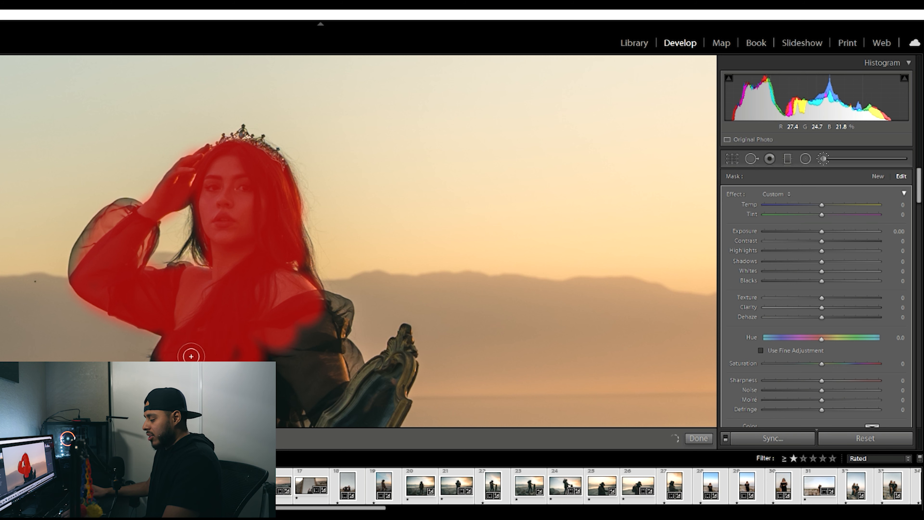
{"action": "mouse_move", "coordinate": [271, 342]}
{"action": "left_mouse_down"}
{"action": "mouse_move", "coordinate": [314, 320]}
{"action": "mouse_move", "coordinate": [310, 306]}
{"action": "mouse_move", "coordinate": [318, 323]}
{"action": "left_mouse_up"}
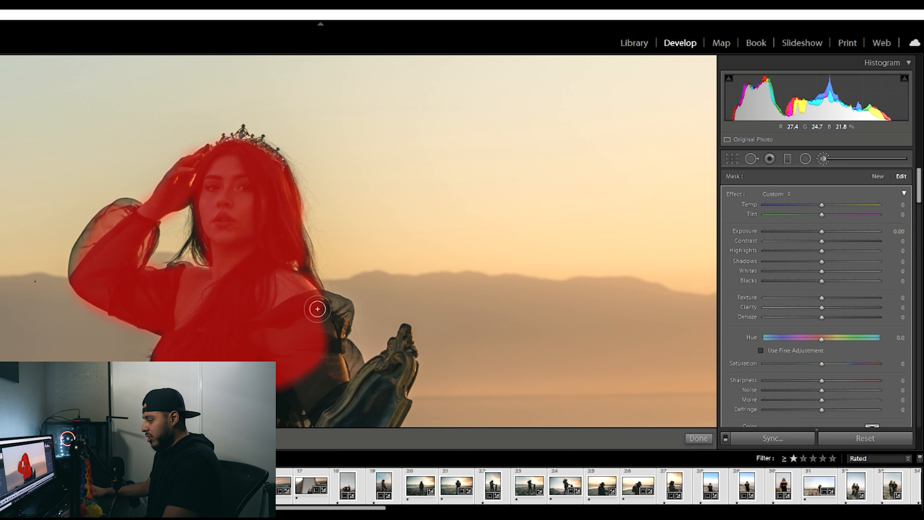
{"action": "mouse_move", "coordinate": [355, 355]}
{"action": "left_mouse_down"}
{"action": "mouse_move", "coordinate": [336, 313]}
{"action": "mouse_move", "coordinate": [366, 361]}
{"action": "mouse_move", "coordinate": [270, 371]}
{"action": "left_mouse_up"}
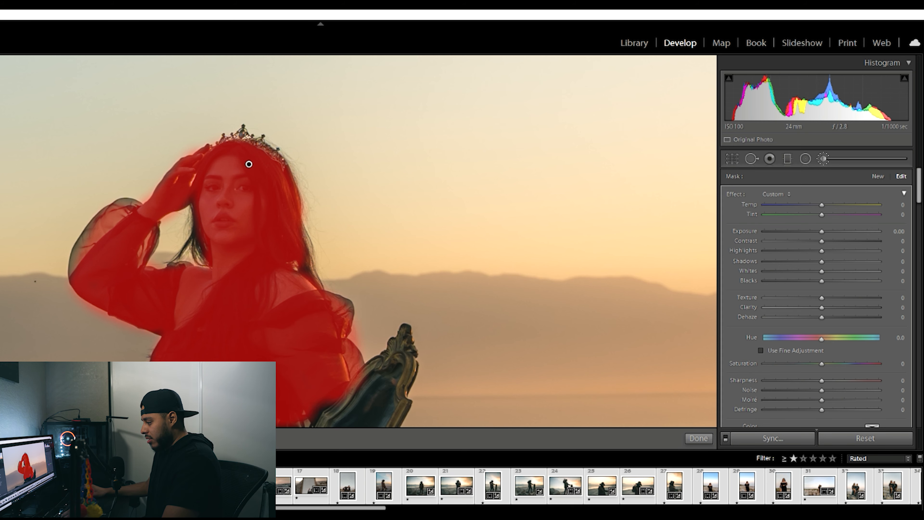
Extend the brush mask over the woman's waist, skirt, legs and foot.
{"action": "left_click_drag", "start_coordinate": [271, 369], "coordinate": [345, 220]}
{"action": "mouse_move", "coordinate": [340, 291]}
{"action": "left_mouse_down"}
{"action": "mouse_move", "coordinate": [314, 269]}
{"action": "mouse_move", "coordinate": [222, 317]}
{"action": "mouse_move", "coordinate": [197, 304]}
{"action": "mouse_move", "coordinate": [266, 326]}
{"action": "mouse_move", "coordinate": [363, 311]}
{"action": "mouse_move", "coordinate": [357, 354]}
{"action": "mouse_move", "coordinate": [249, 339]}
{"action": "mouse_move", "coordinate": [223, 357]}
{"action": "mouse_move", "coordinate": [316, 386]}
{"action": "mouse_move", "coordinate": [291, 405]}
{"action": "left_mouse_up"}
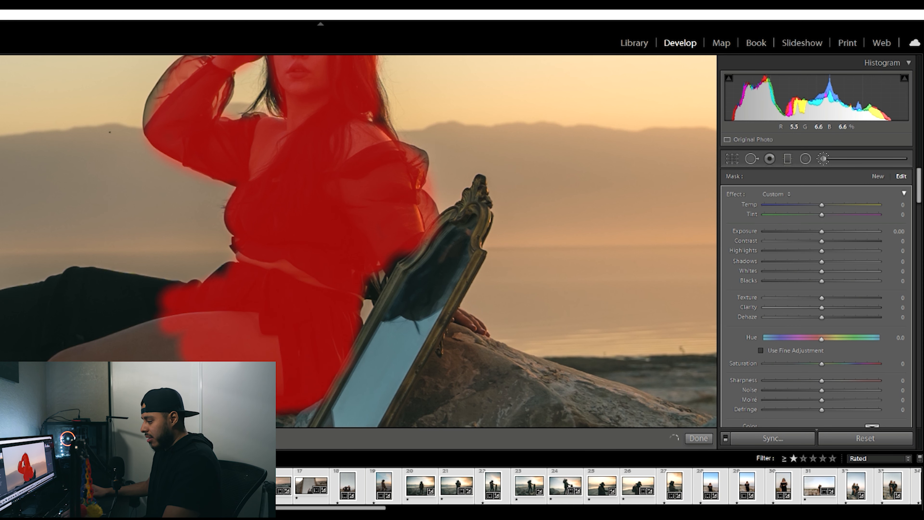
{"action": "mouse_move", "coordinate": [233, 330]}
{"action": "left_mouse_down"}
{"action": "mouse_move", "coordinate": [149, 295]}
{"action": "mouse_move", "coordinate": [83, 293]}
{"action": "mouse_move", "coordinate": [153, 357]}
{"action": "mouse_move", "coordinate": [14, 310]}
{"action": "mouse_move", "coordinate": [68, 305]}
{"action": "mouse_move", "coordinate": [56, 355]}
{"action": "mouse_move", "coordinate": [7, 286]}
{"action": "mouse_move", "coordinate": [287, 202]}
{"action": "left_mouse_up"}
{"action": "mouse_move", "coordinate": [222, 191]}
{"action": "left_mouse_down"}
{"action": "mouse_move", "coordinate": [237, 221]}
{"action": "mouse_move", "coordinate": [184, 180]}
{"action": "mouse_move", "coordinate": [243, 237]}
{"action": "mouse_move", "coordinate": [293, 241]}
{"action": "mouse_move", "coordinate": [157, 165]}
{"action": "mouse_move", "coordinate": [211, 185]}
{"action": "mouse_move", "coordinate": [215, 305]}
{"action": "mouse_move", "coordinate": [176, 328]}
{"action": "mouse_move", "coordinate": [269, 274]}
{"action": "left_mouse_up"}
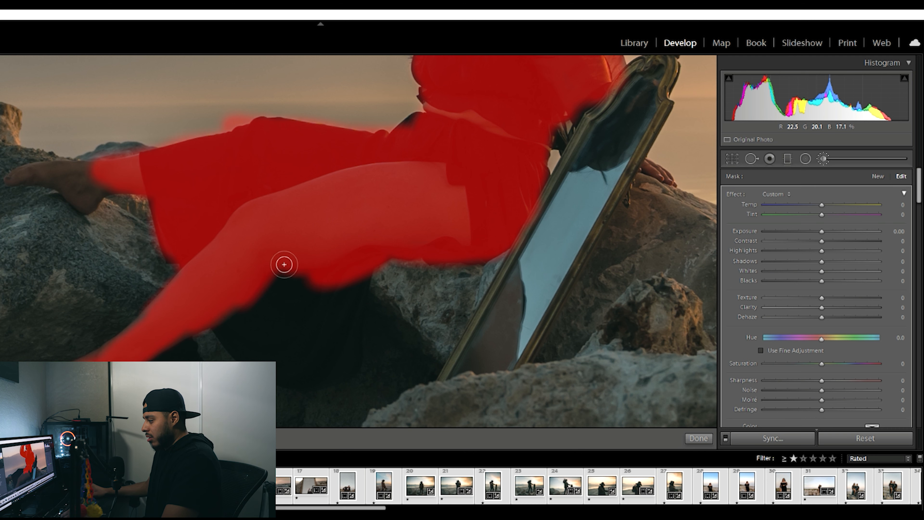
{"action": "mouse_move", "coordinate": [68, 176]}
{"action": "left_mouse_down"}
{"action": "mouse_move", "coordinate": [103, 200]}
{"action": "mouse_move", "coordinate": [93, 188]}
{"action": "left_mouse_up"}
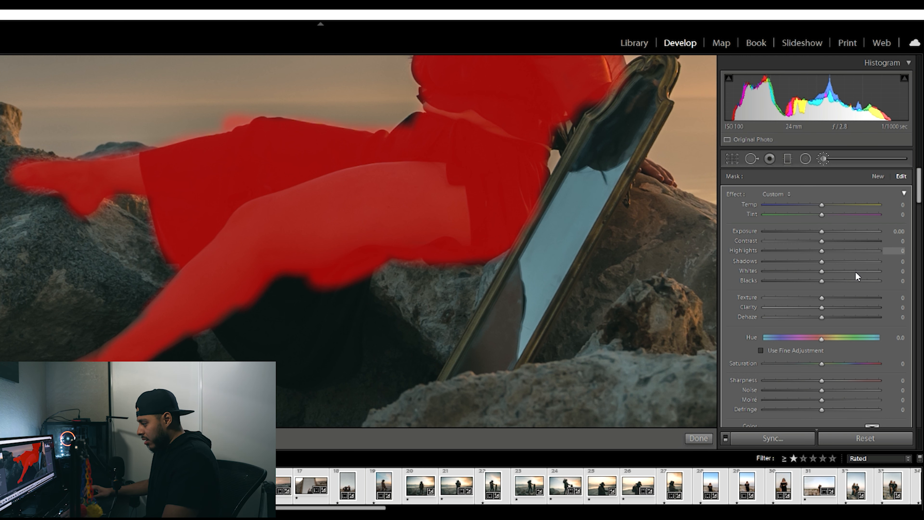
Erase the mask spill below the thigh and above the skirt with a size 8.0 eraser, and hide the mask overlay.
{"action": "scroll", "coordinate": [854, 355], "scroll_direction": "down", "scroll_amount": 5}
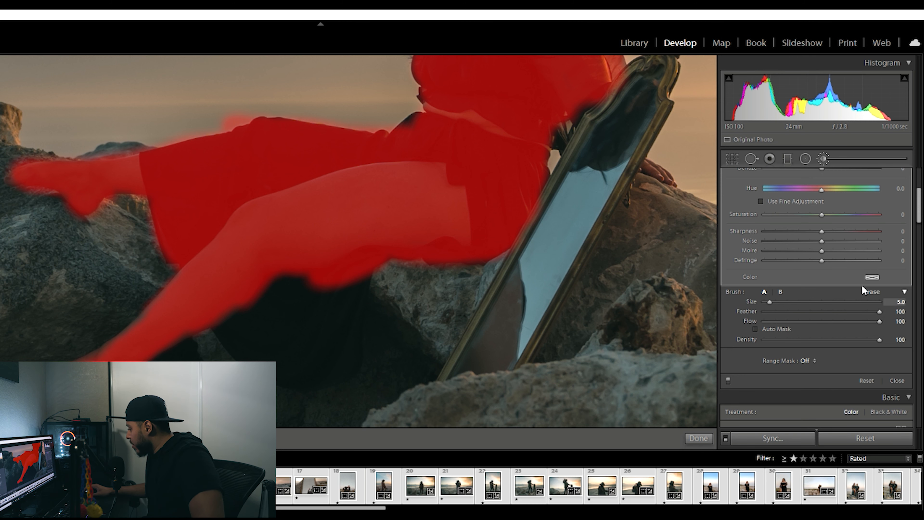
{"action": "scroll", "coordinate": [394, 319], "scroll_direction": "down", "scroll_amount": 1}
{"action": "scroll", "coordinate": [383, 309], "scroll_direction": "down", "scroll_amount": 4}
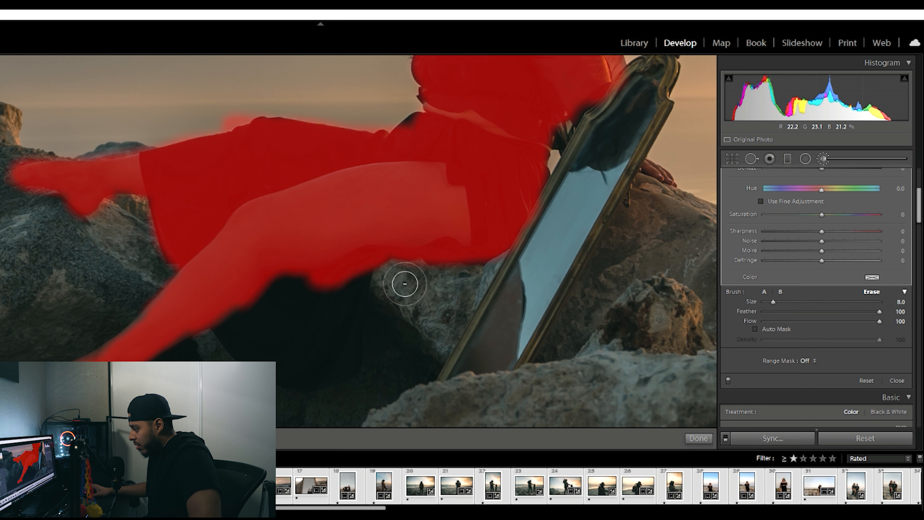
{"action": "left_click_drag", "start_coordinate": [342, 287], "coordinate": [329, 292]}
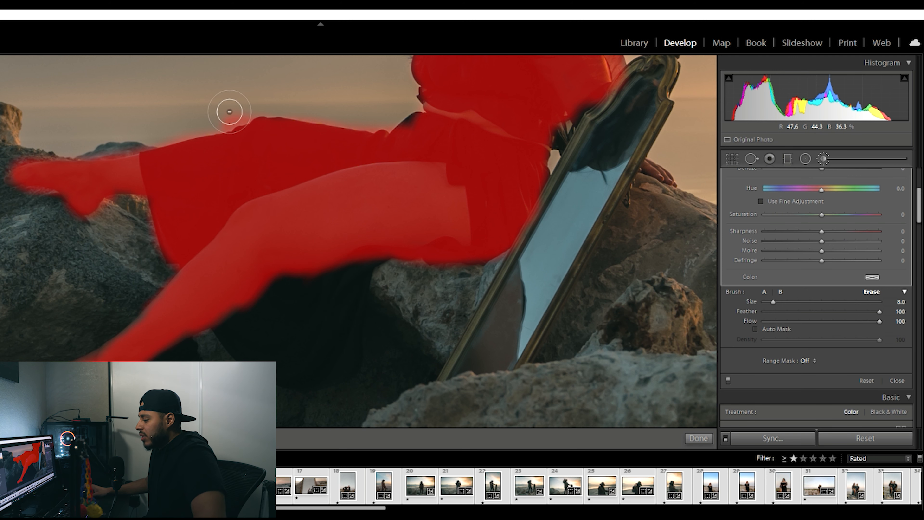
{"action": "mouse_move", "coordinate": [251, 118]}
{"action": "left_mouse_down"}
{"action": "mouse_move", "coordinate": [147, 149]}
{"action": "mouse_move", "coordinate": [294, 119]}
{"action": "mouse_move", "coordinate": [401, 120]}
{"action": "left_mouse_up"}
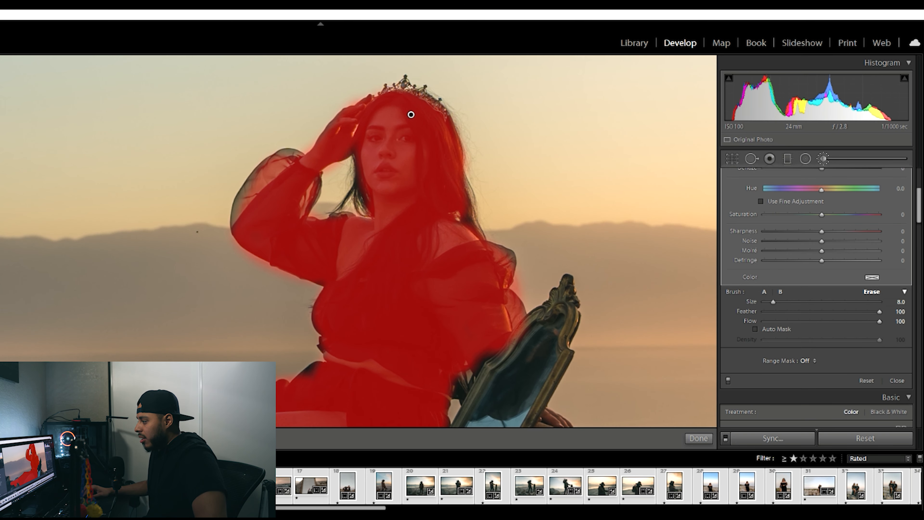
{"action": "key", "text": "ctrl+minus"}
{"action": "key", "text": "ctrl+minus"}
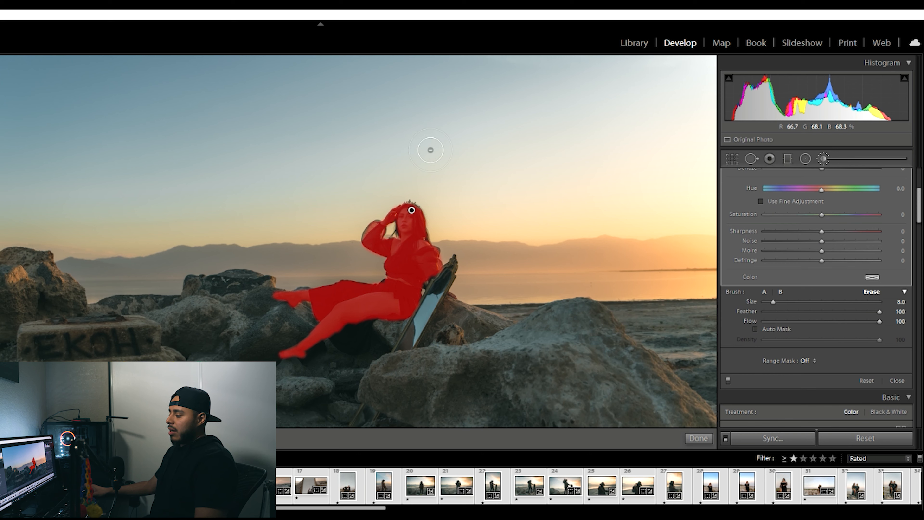
{"action": "key", "text": "o"}
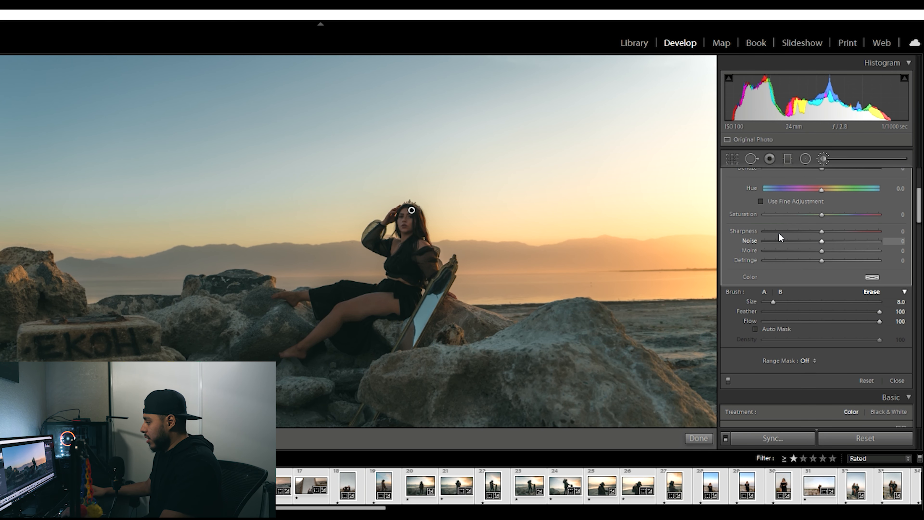
Brighten the masked woman with exposure 0.25, highlights 5, shadows 10 and whites 12.
{"action": "scroll", "coordinate": [801, 251], "scroll_direction": "up", "scroll_amount": 4}
{"action": "left_click_drag", "start_coordinate": [821, 223], "coordinate": [909, 230]}
{"action": "left_click_drag", "start_coordinate": [845, 229], "coordinate": [826, 223]}
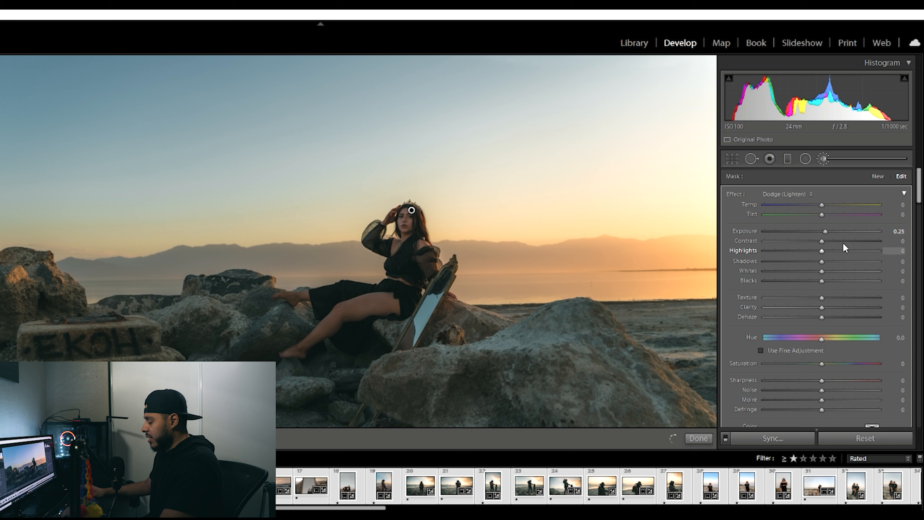
{"action": "left_click_drag", "start_coordinate": [824, 243], "coordinate": [827, 236]}
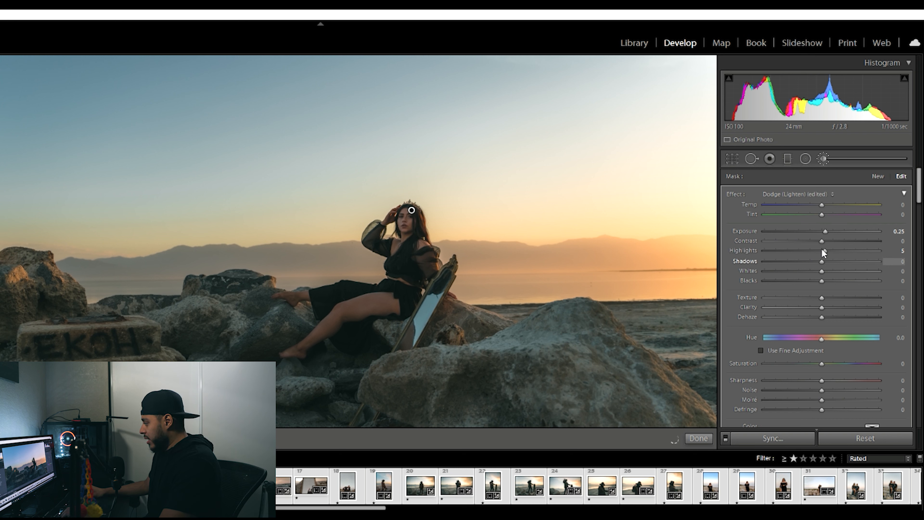
{"action": "left_click_drag", "start_coordinate": [823, 261], "coordinate": [829, 261]}
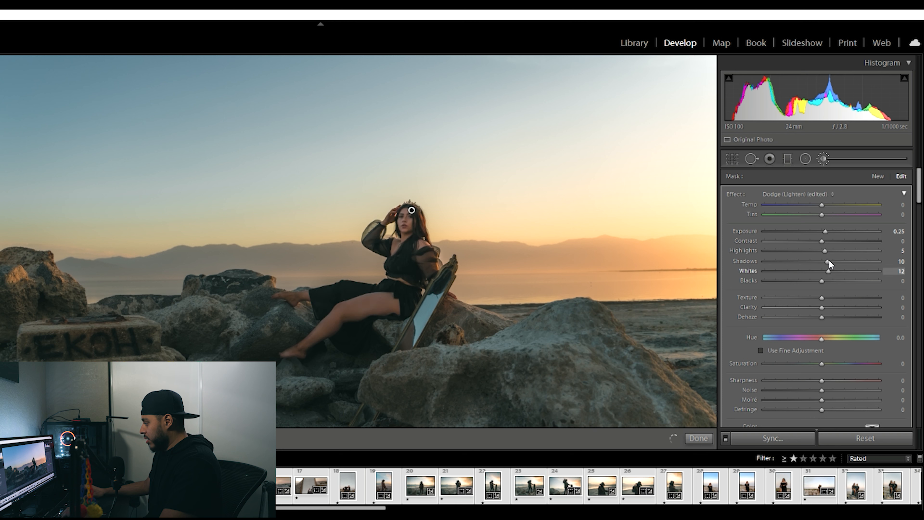